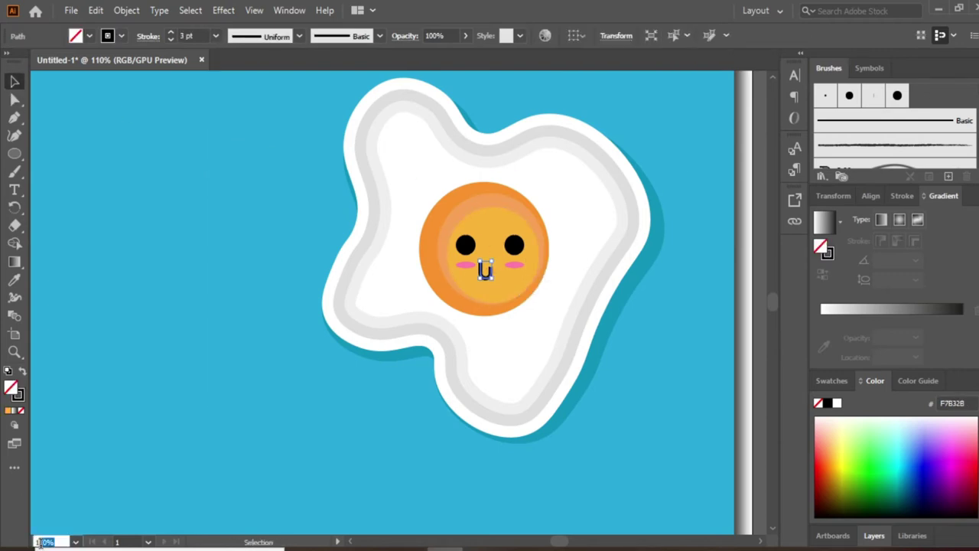
Add a pale offset ring around the fried egg's yolk, then select the navy rectangle and circle together
{"action": "right_click", "coordinate": [409, 313]}
{"action": "mouse_move", "coordinate": [179, 364]}
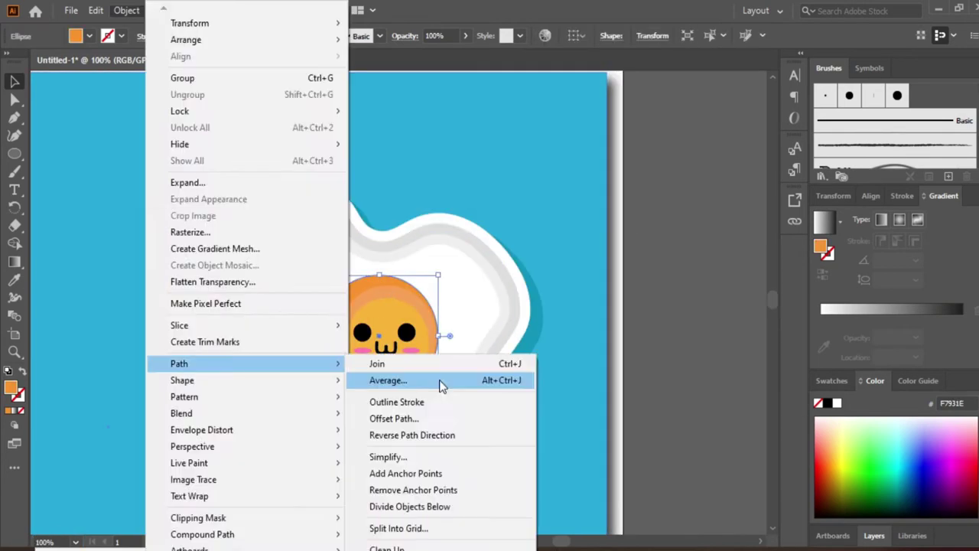
{"action": "left_click", "coordinate": [300, 256]}
{"action": "left_click", "coordinate": [680, 360]}
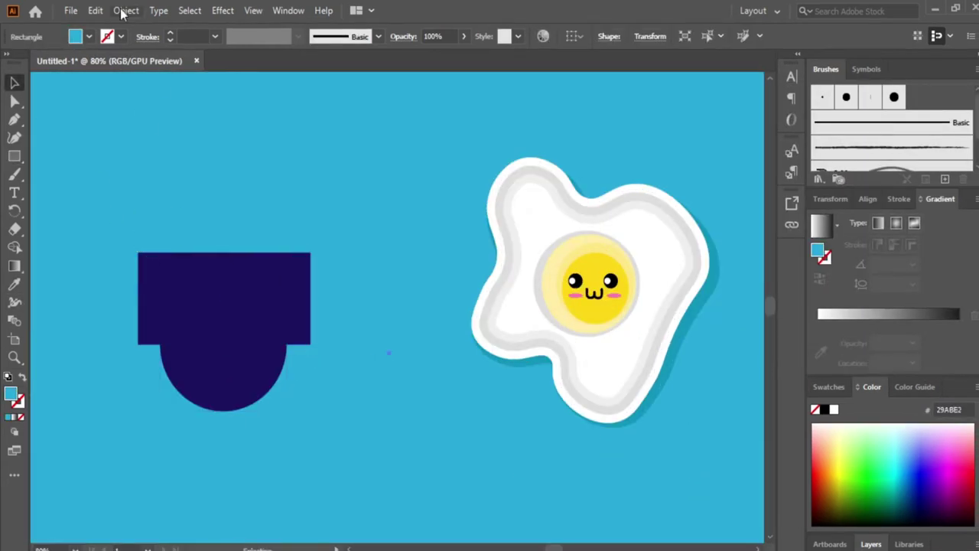
{"action": "left_click_drag", "start_coordinate": [122, 229], "coordinate": [287, 476]}
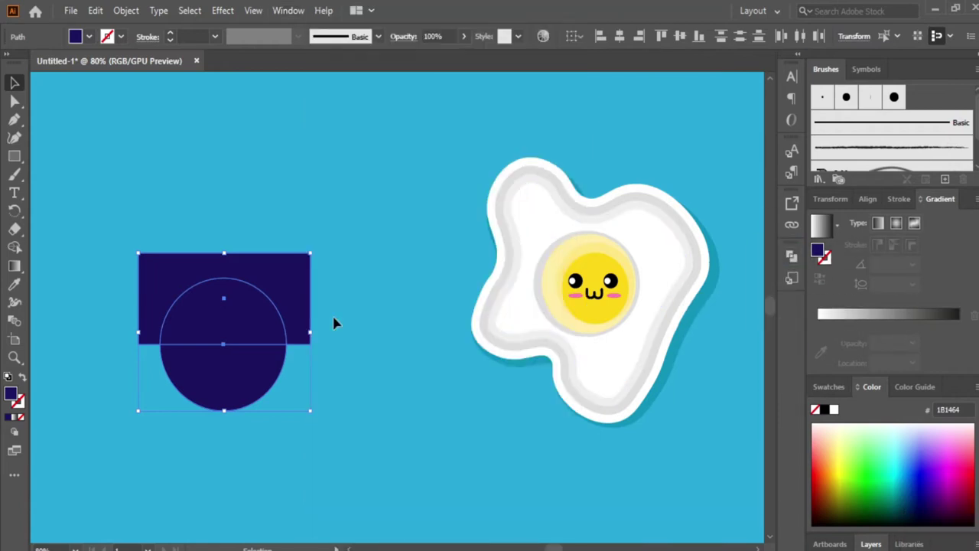
Draw the egg ellipse over the navy half-circle and fill it pale pink F4D3C1
{"action": "key", "text": "l"}
{"action": "left_click_drag", "start_coordinate": [157, 188], "coordinate": [290, 391]}
{"action": "left_click", "coordinate": [89, 36]}
{"action": "left_click", "coordinate": [89, 82]}
{"action": "key", "text": "Return"}
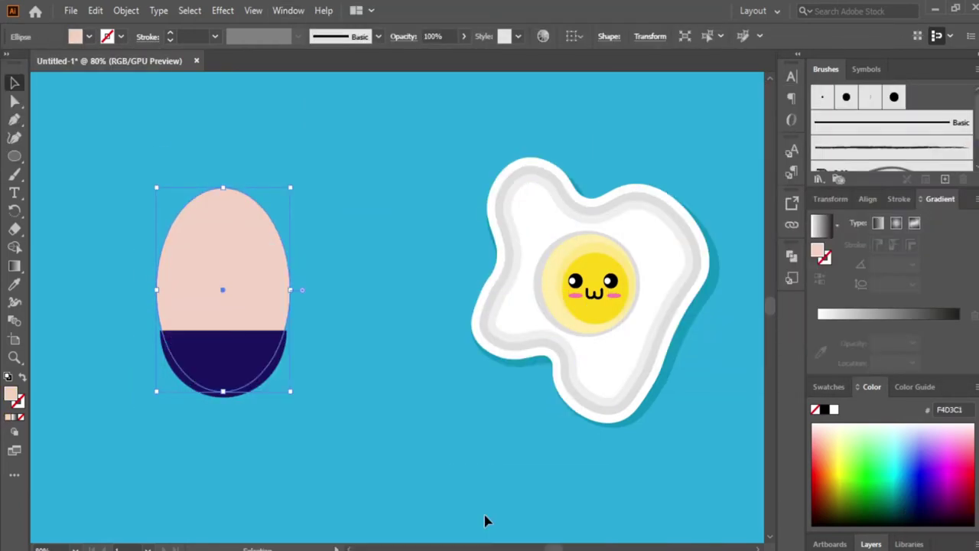
{"action": "left_click", "coordinate": [412, 325]}
Give the egg two black eyes with white highlights and a pair of pink cheeks
{"action": "key", "text": "shift+b"}
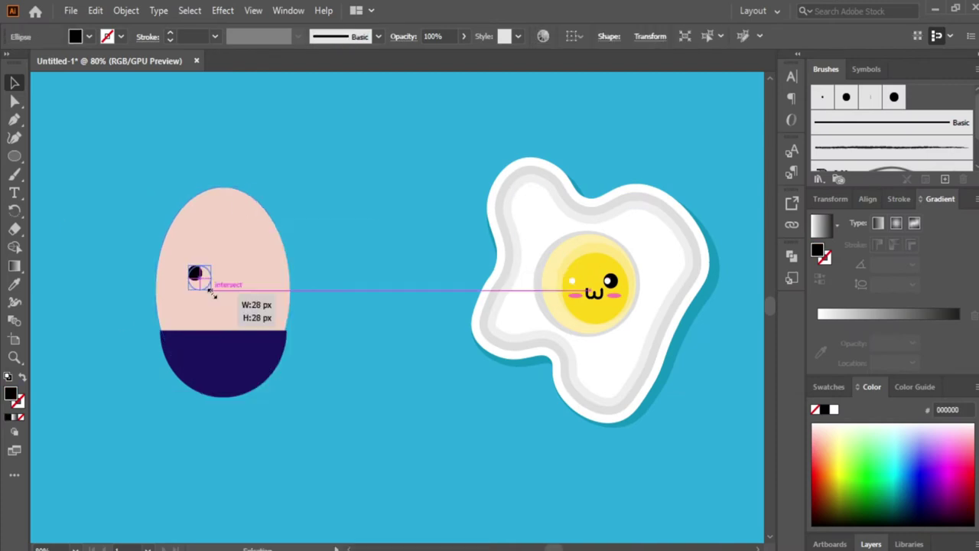
{"action": "left_click", "coordinate": [14, 156]}
{"action": "left_click_drag", "start_coordinate": [174, 259], "coordinate": [201, 285]}
{"action": "left_click_drag", "start_coordinate": [239, 259], "coordinate": [266, 286]}
{"action": "key", "text": "v"}
{"action": "left_click_drag", "start_coordinate": [185, 271], "coordinate": [246, 266]}
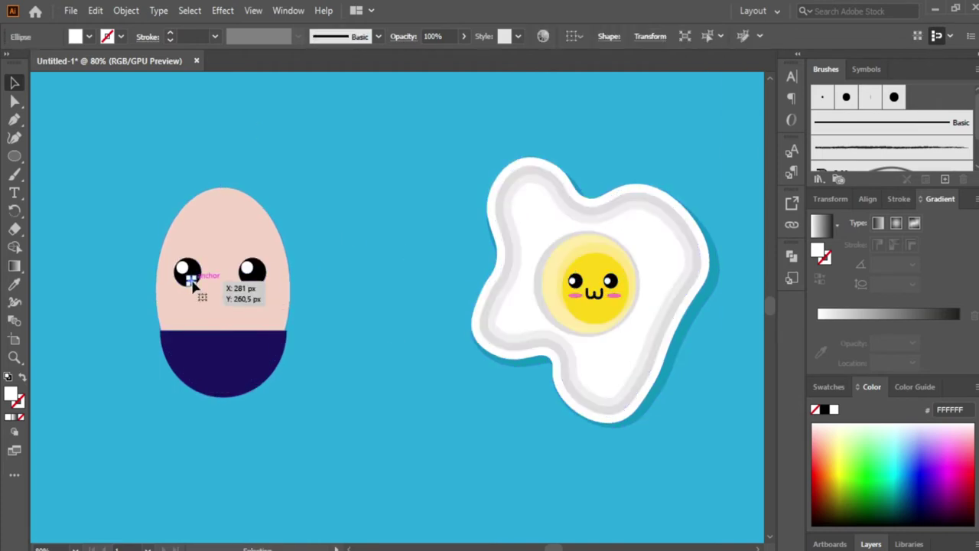
{"action": "left_click", "coordinate": [15, 156]}
{"action": "left_click_drag", "start_coordinate": [176, 297], "coordinate": [184, 305]}
{"action": "mouse_move", "coordinate": [180, 301]}
{"action": "left_mouse_down"}
{"action": "mouse_move", "coordinate": [267, 301]}
{"action": "mouse_move", "coordinate": [225, 311]}
{"action": "left_mouse_up"}
Cut the mouth circle into a black half-circle with Pathfinder and add a pink tongue
{"action": "left_click_drag", "start_coordinate": [183, 275], "coordinate": [251, 327]}
{"action": "left_click", "coordinate": [126, 10]}
{"action": "left_click", "coordinate": [792, 256]}
{"action": "left_click", "coordinate": [676, 290]}
{"action": "left_click", "coordinate": [228, 307]}
{"action": "left_click_drag", "start_coordinate": [341, 298], "coordinate": [226, 306]}
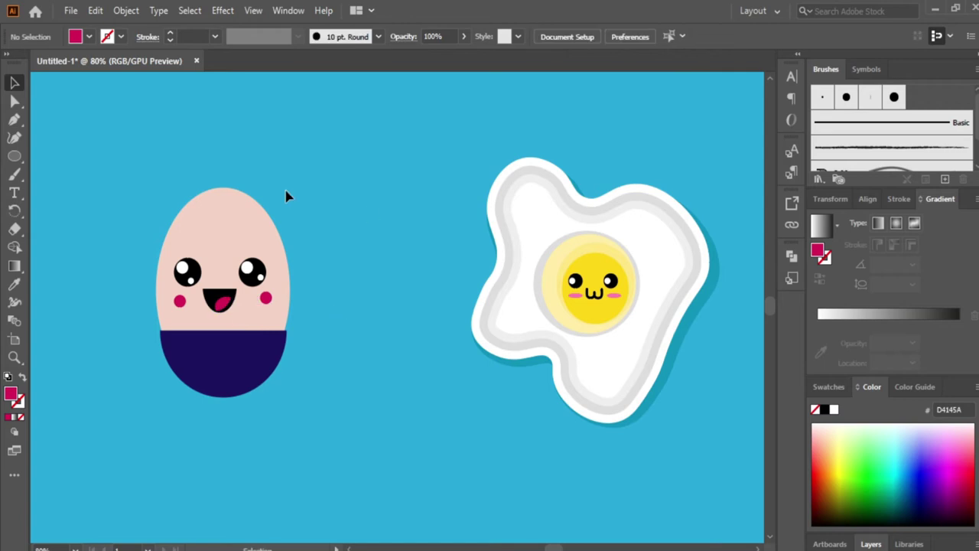
Create an inset Offset Path copy of the egg and shrink the navy piece into a small ellipse
{"action": "left_click", "coordinate": [229, 230]}
{"action": "right_click", "coordinate": [229, 208]}
{"action": "left_click", "coordinate": [127, 10]}
{"action": "left_click", "coordinate": [375, 423]}
{"action": "left_click", "coordinate": [299, 260]}
{"action": "left_click", "coordinate": [222, 360]}
{"action": "mouse_move", "coordinate": [257, 370]}
{"action": "left_mouse_down"}
{"action": "mouse_move", "coordinate": [230, 417]}
{"action": "mouse_move", "coordinate": [230, 406]}
{"action": "left_mouse_up"}
{"action": "right_click", "coordinate": [252, 419]}
Reshape the navy base into an egg cup by editing its anchor points
{"action": "left_click", "coordinate": [126, 10]}
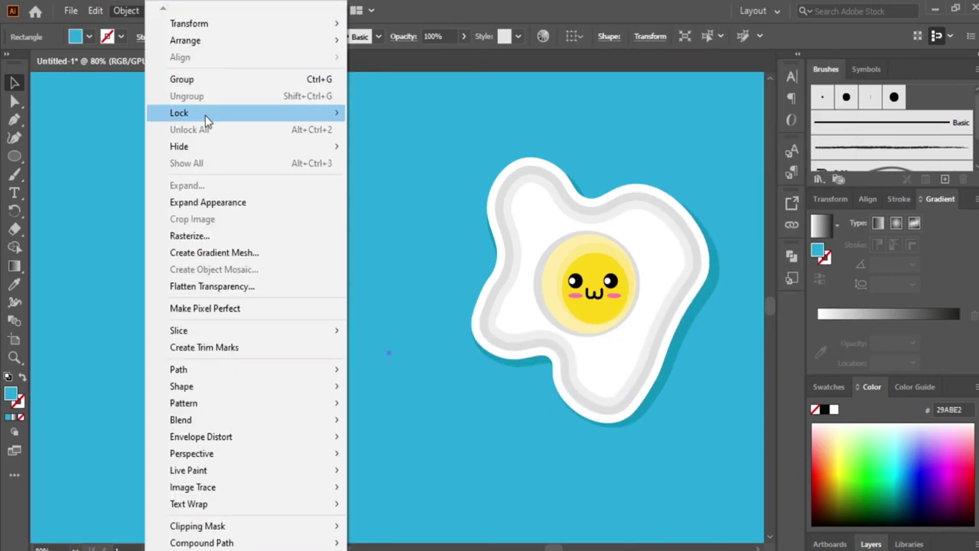
{"action": "left_click", "coordinate": [319, 431]}
{"action": "left_click", "coordinate": [241, 397]}
{"action": "key", "text": "a"}
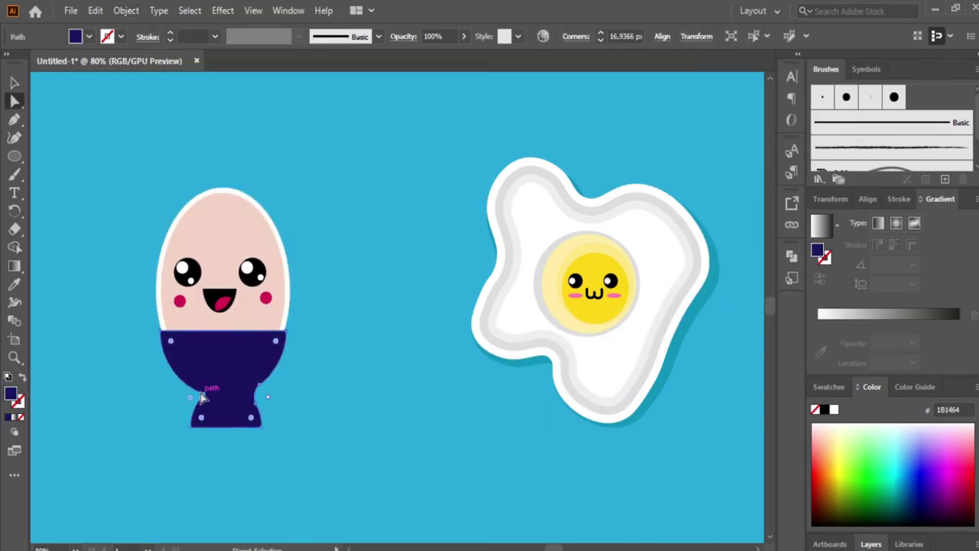
{"action": "left_click", "coordinate": [126, 10]}
{"action": "left_click", "coordinate": [431, 381]}
Give the cup a white outline and the egg a darker tan E5B9A3 shell
{"action": "left_click", "coordinate": [40, 246]}
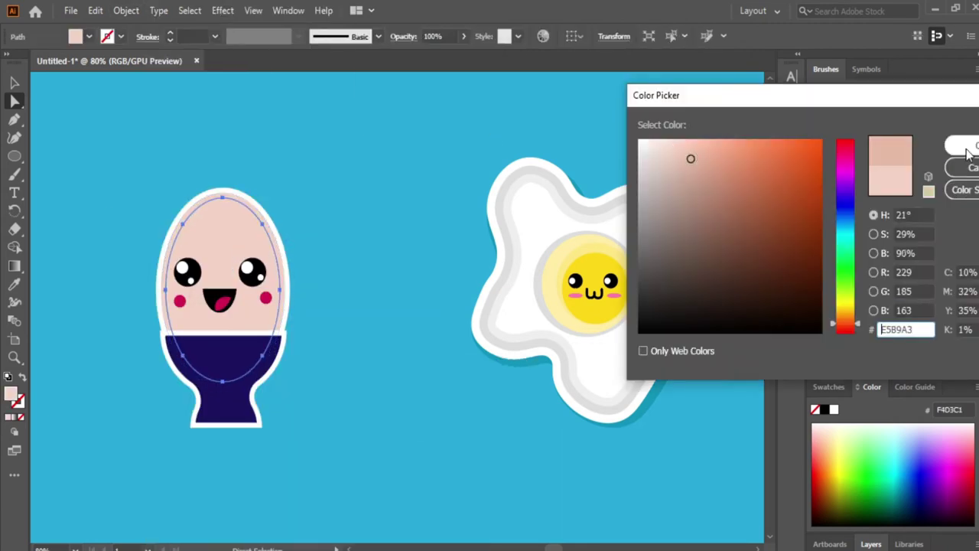
{"action": "left_click", "coordinate": [242, 398]}
{"action": "left_click", "coordinate": [126, 10]}
{"action": "left_click", "coordinate": [369, 262]}
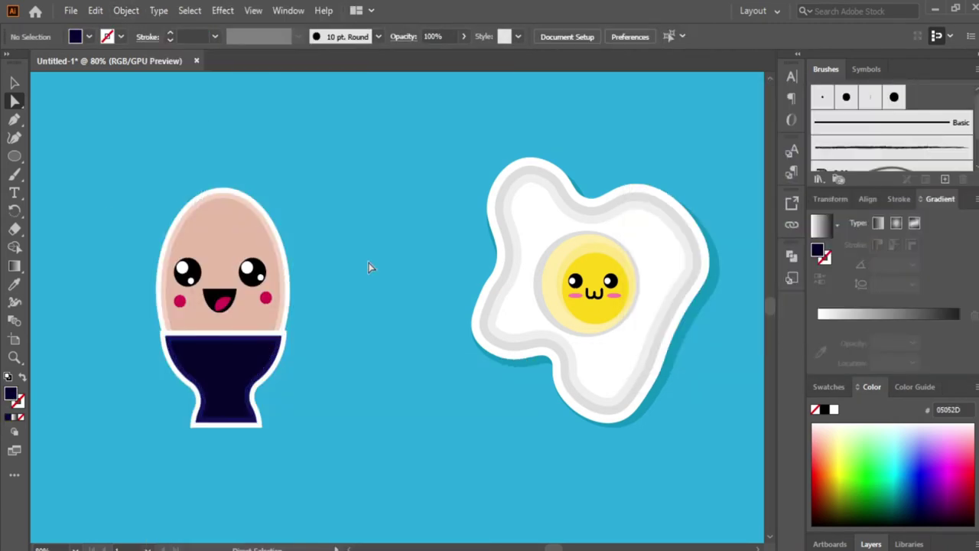
{"action": "left_click", "coordinate": [283, 334]}
{"action": "left_click", "coordinate": [14, 82]}
{"action": "left_click", "coordinate": [318, 309]}
Offset the egg and cup into a blue 1194C1 outline, shifted down-right as a shadow
{"action": "left_click", "coordinate": [258, 201]}
{"action": "left_click", "coordinate": [127, 10]}
{"action": "left_click", "coordinate": [383, 413]}
{"action": "left_click", "coordinate": [299, 260]}
{"action": "key", "text": "i"}
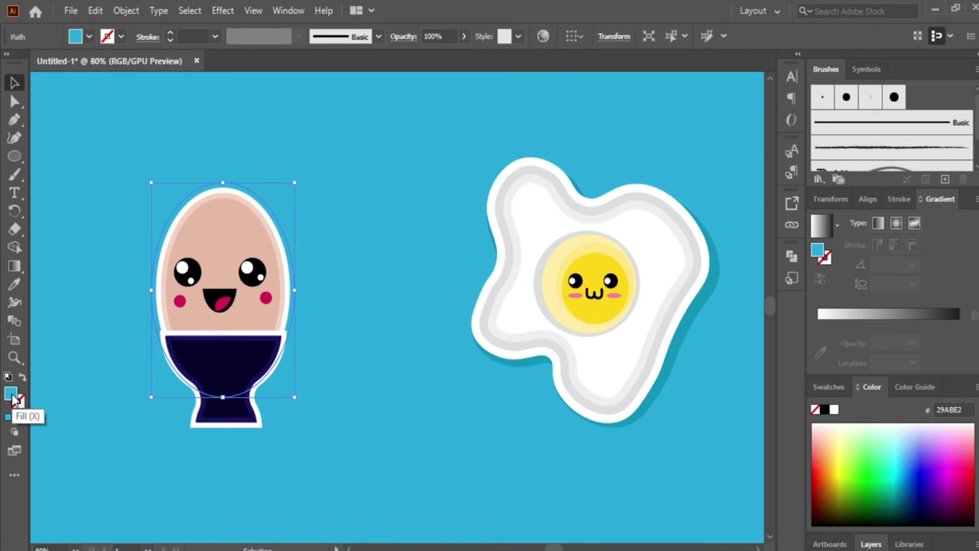
{"action": "key", "text": "i"}
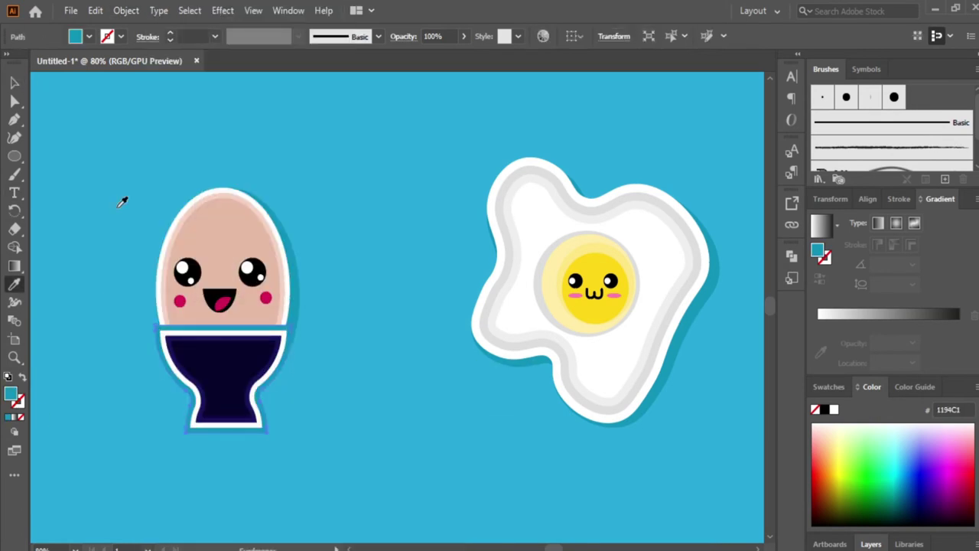
{"action": "key", "text": "v"}
{"action": "left_click_drag", "start_coordinate": [284, 422], "coordinate": [297, 427]}
{"action": "left_click", "coordinate": [448, 178]}
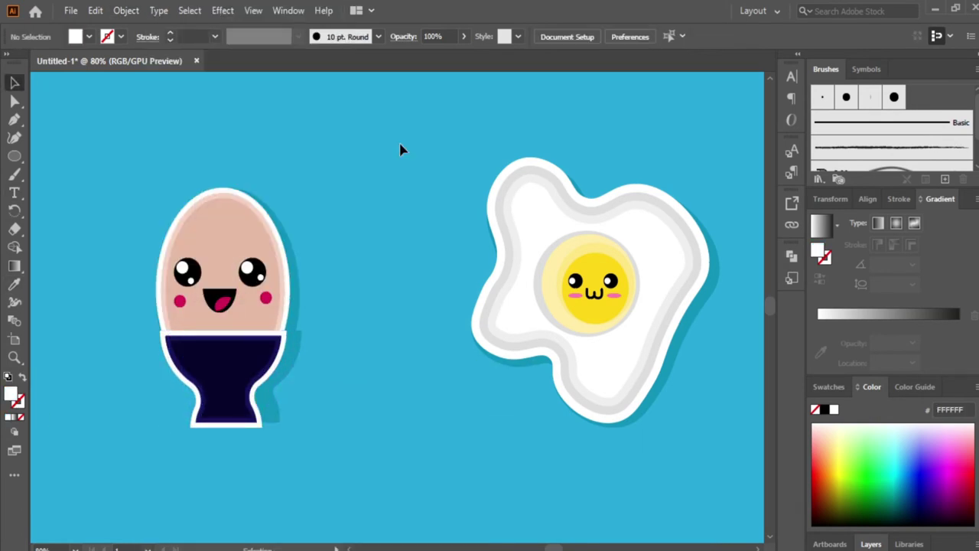
Zoom out and draw a brown circle below the egg
{"action": "key", "text": "ctrl+minus"}
{"action": "key", "text": "ctrl+minus"}
{"action": "key", "text": "l"}
{"action": "left_click_drag", "start_coordinate": [393, 366], "coordinate": [451, 428]}
Place a second brown circle beside the first and draw a widened rectangle under them
{"action": "left_click_drag", "start_coordinate": [422, 397], "coordinate": [475, 397]}
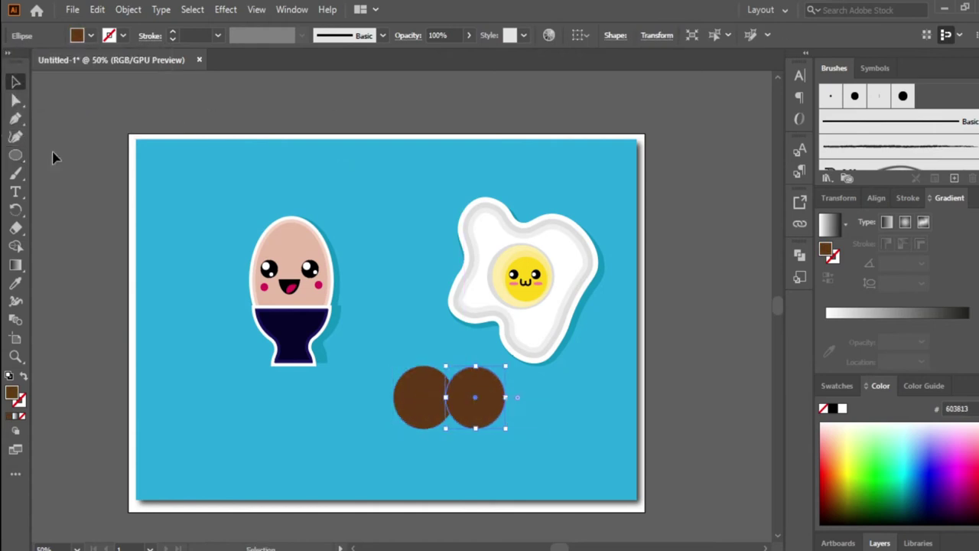
{"action": "key", "text": "ctrl+plus"}
{"action": "key", "text": "ctrl+plus"}
{"action": "left_click", "coordinate": [87, 155]}
{"action": "left_click_drag", "start_coordinate": [299, 321], "coordinate": [448, 465]}
{"action": "left_click_drag", "start_coordinate": [300, 394], "coordinate": [261, 411]}
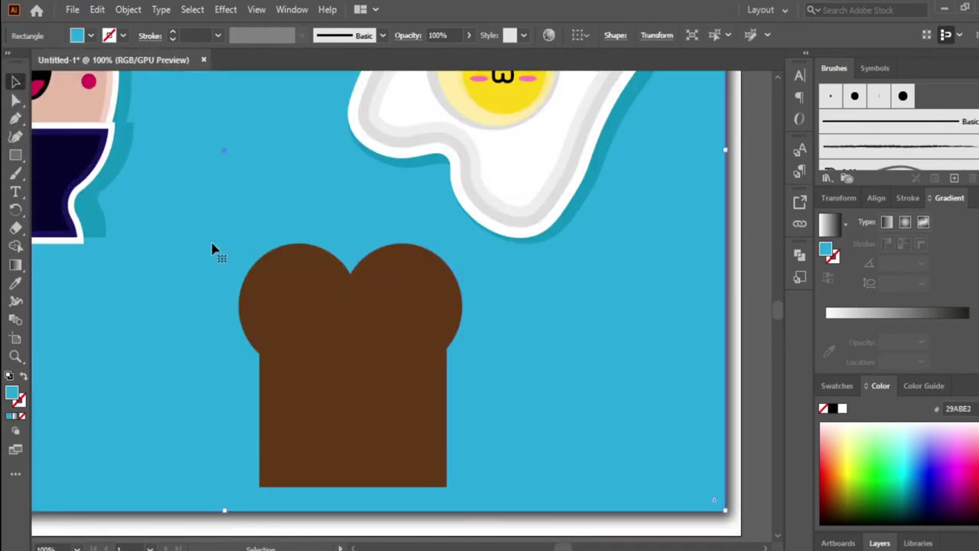
Merge the three toast shapes into one and fill it dark brown 7A3D0A
{"action": "left_click_drag", "start_coordinate": [477, 510], "coordinate": [356, 317]}
{"action": "key", "text": "a"}
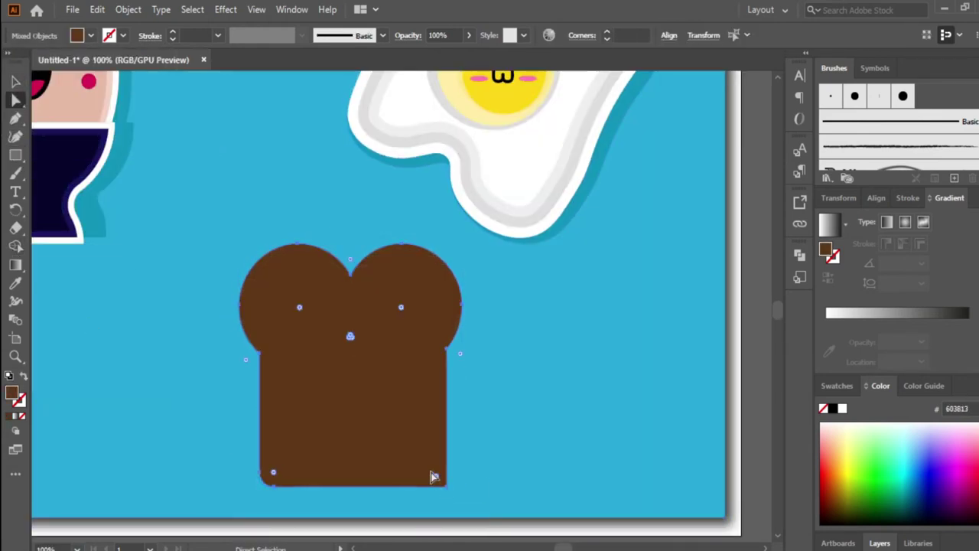
{"action": "double_click", "coordinate": [11, 393]}
{"action": "type", "text": "7A3D0A"}
{"action": "key", "text": "Return"}
{"action": "left_click", "coordinate": [127, 9]}
{"action": "left_click", "coordinate": [437, 407]}
{"action": "key", "text": "i"}
{"action": "key", "text": "v"}
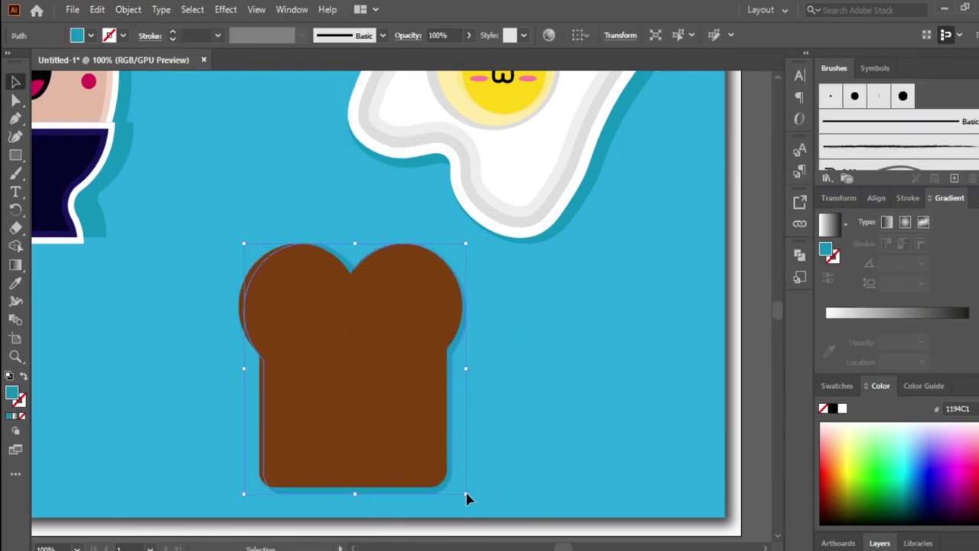
Add an Offset Path outline around the toast and an inset layer inside it
{"action": "left_click", "coordinate": [128, 9]}
{"action": "left_click", "coordinate": [390, 419]}
{"action": "left_click", "coordinate": [328, 262]}
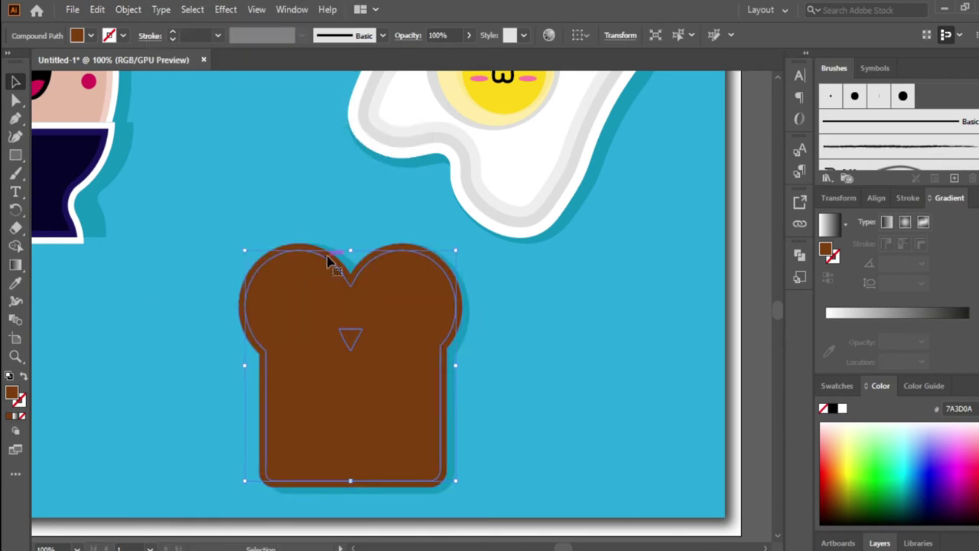
{"action": "left_click", "coordinate": [127, 9]}
{"action": "left_click", "coordinate": [390, 418]}
{"action": "left_click", "coordinate": [320, 261]}
Recolour the inner bread and add another lighter inset bread layer
{"action": "double_click", "coordinate": [826, 250]}
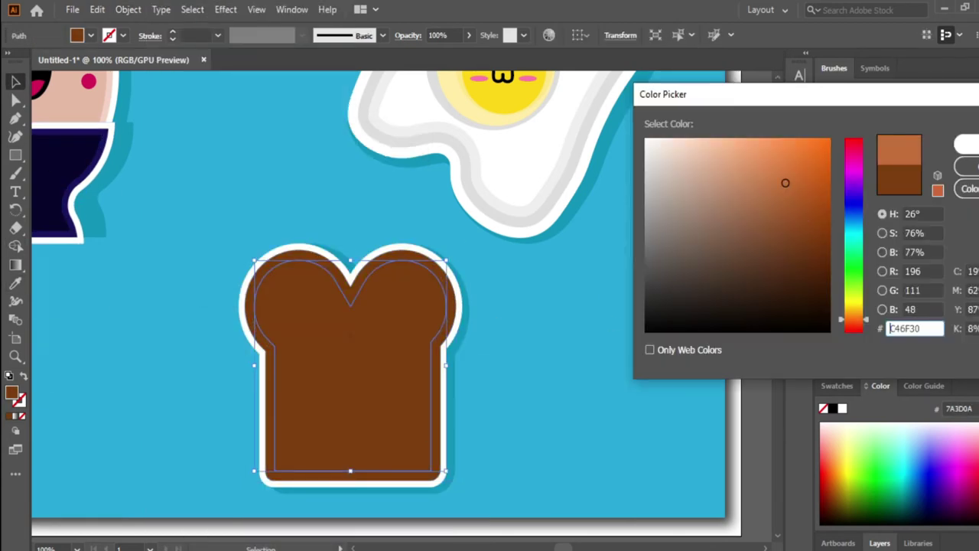
{"action": "key", "text": "Return"}
{"action": "left_click", "coordinate": [128, 9]}
{"action": "left_click", "coordinate": [302, 258]}
{"action": "double_click", "coordinate": [11, 392]}
{"action": "key", "text": "Return"}
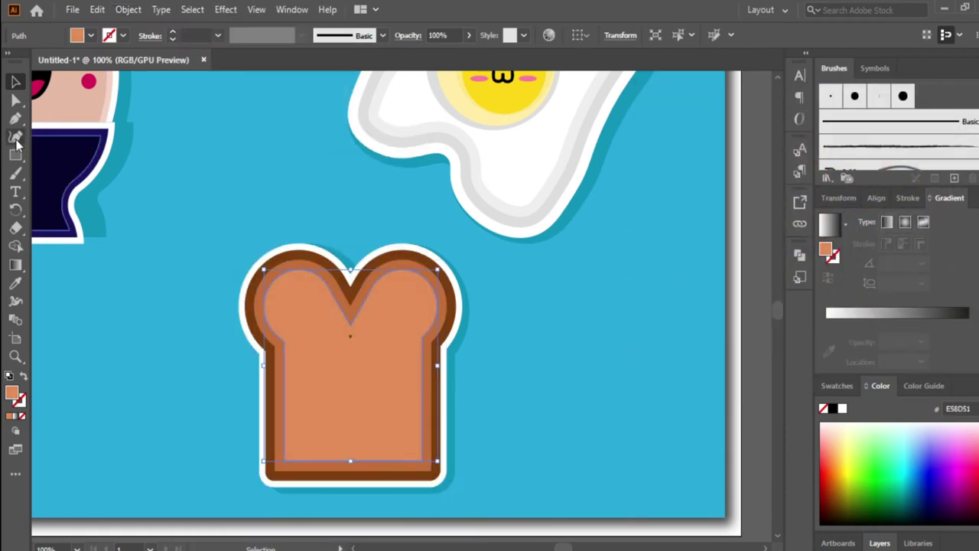
Select the whole toast and tilt it slightly clockwise
{"action": "left_click", "coordinate": [579, 246]}
{"action": "left_click", "coordinate": [321, 267]}
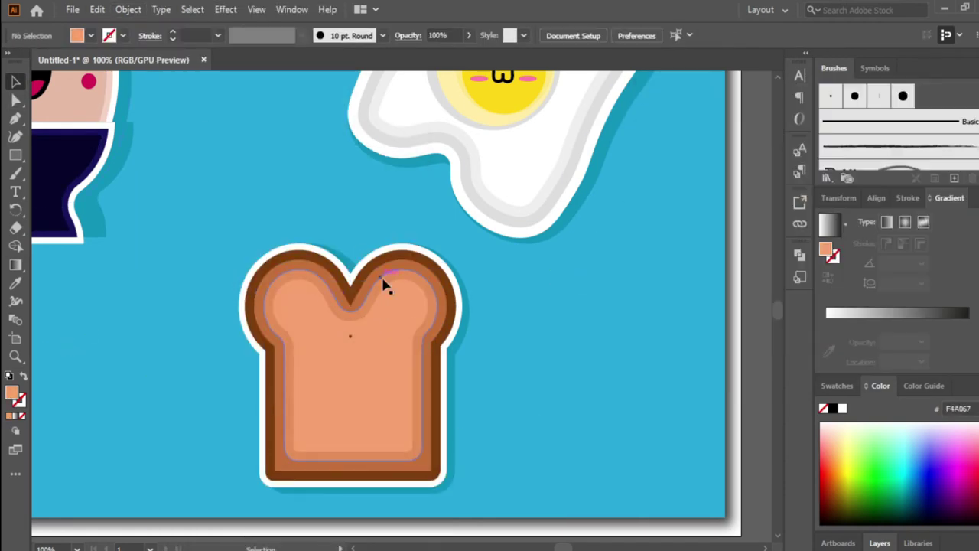
{"action": "left_click", "coordinate": [385, 285]}
{"action": "left_click_drag", "start_coordinate": [463, 252], "coordinate": [534, 299]}
Draw black eyes on the toast
{"action": "left_click", "coordinate": [533, 299]}
{"action": "key", "text": "l"}
{"action": "left_click", "coordinate": [76, 35]}
{"action": "left_click", "coordinate": [42, 60]}
{"action": "mouse_move", "coordinate": [314, 334]}
{"action": "left_mouse_down"}
{"action": "mouse_move", "coordinate": [338, 358]}
{"action": "mouse_move", "coordinate": [403, 366]}
{"action": "left_mouse_up"}
Add magenta ED1E79 cheeks below the toast's eyes
{"action": "left_click", "coordinate": [76, 35]}
{"action": "left_click", "coordinate": [36, 84]}
{"action": "left_click_drag", "start_coordinate": [305, 362], "coordinate": [402, 382]}
{"action": "key", "text": "v"}
{"action": "left_click", "coordinate": [493, 408]}
Zoom in and put a white highlight in each of the toast's eyes
{"action": "key", "text": "l"}
{"action": "key", "text": "ctrl+equal"}
{"action": "mouse_move", "coordinate": [280, 353]}
{"action": "left_mouse_down"}
{"action": "mouse_move", "coordinate": [296, 375]}
{"action": "mouse_move", "coordinate": [380, 372]}
{"action": "left_mouse_up"}
{"action": "key", "text": "v"}
{"action": "left_click_drag", "start_coordinate": [316, 380], "coordinate": [368, 391]}
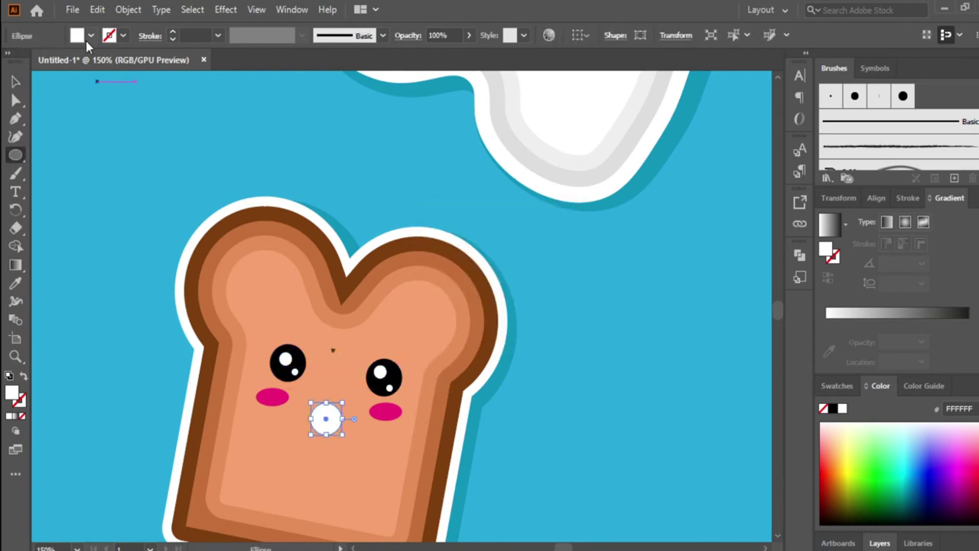
Reshape the toast's mouth ellipse and give it a pink offset outline
{"action": "left_click_drag", "start_coordinate": [326, 435], "coordinate": [323, 448]}
{"action": "left_click", "coordinate": [128, 9]}
{"action": "left_click", "coordinate": [398, 419]}
{"action": "key", "text": "Return"}
{"action": "key", "text": "ctrl+shift+a"}
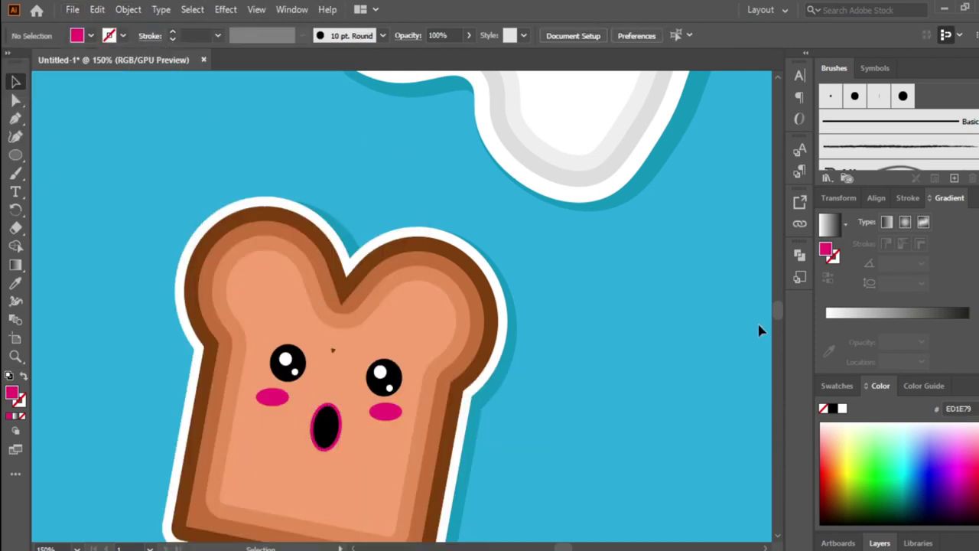
Draw a circle in the artboard's lower left, offset it inward and combine both into a ring
{"action": "key", "text": "ctrl+0"}
{"action": "key", "text": "l"}
{"action": "left_click_drag", "start_coordinate": [154, 349], "coordinate": [277, 473]}
{"action": "left_click", "coordinate": [127, 10]}
{"action": "left_click", "coordinate": [398, 418]}
{"action": "left_click", "coordinate": [215, 258]}
{"action": "key", "text": "Return"}
{"action": "key", "text": "ctrl+8"}
{"action": "key", "text": "ctrl+shift+F9"}
Fill the grey ring with pink and nudge it slightly to the right
{"action": "left_click", "coordinate": [89, 36]}
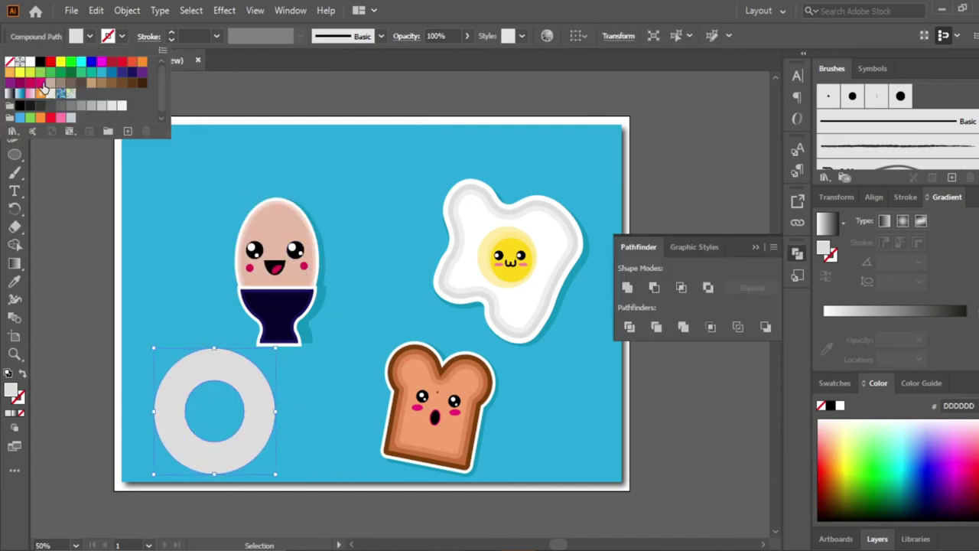
{"action": "left_click", "coordinate": [40, 83]}
{"action": "right_click", "coordinate": [208, 364]}
{"action": "key", "text": "Return"}
{"action": "left_click", "coordinate": [147, 151]}
{"action": "left_click", "coordinate": [241, 388]}
{"action": "left_click_drag", "start_coordinate": [253, 414], "coordinate": [266, 418]}
Add an outward Offset Path copy as a white outline behind the pink donut
{"action": "left_click", "coordinate": [71, 10]}
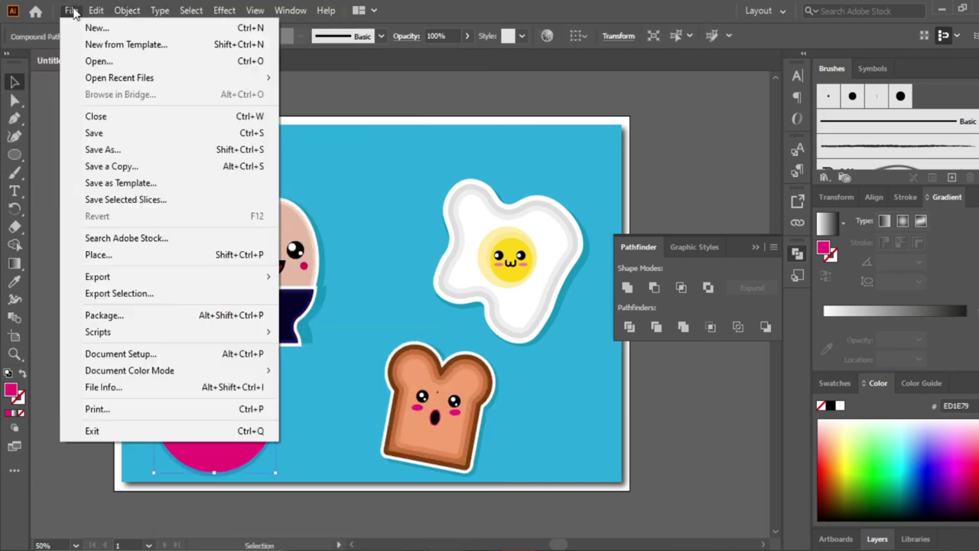
{"action": "left_click", "coordinate": [375, 417]}
{"action": "left_click", "coordinate": [302, 258]}
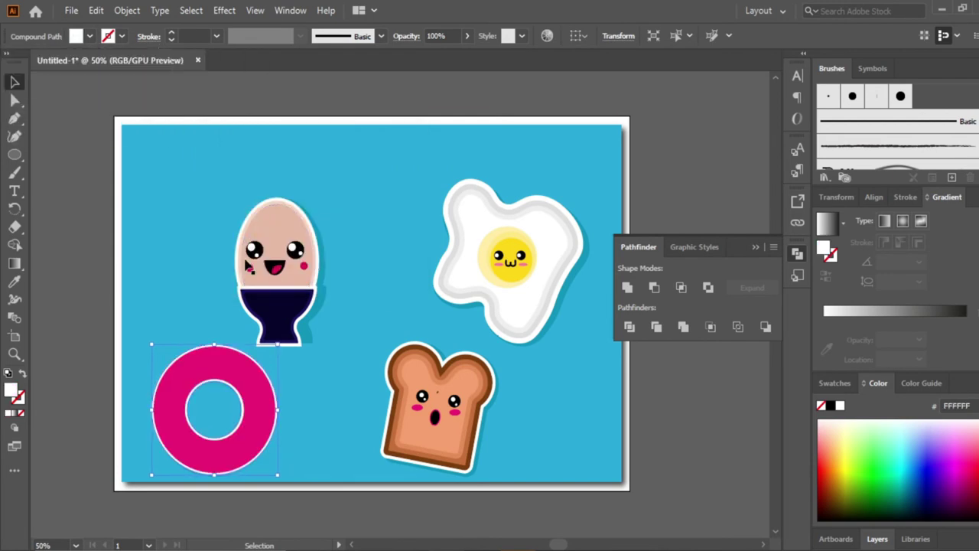
{"action": "mouse_move", "coordinate": [220, 447]}
{"action": "left_mouse_down"}
{"action": "mouse_move", "coordinate": [275, 446]}
{"action": "mouse_move", "coordinate": [201, 446]}
{"action": "left_mouse_up"}
{"action": "left_click", "coordinate": [296, 420]}
{"action": "key", "text": "shift+ctrl+F9"}
Offset the donut path inward to create the inner icing band
{"action": "key", "text": "ctrl+1"}
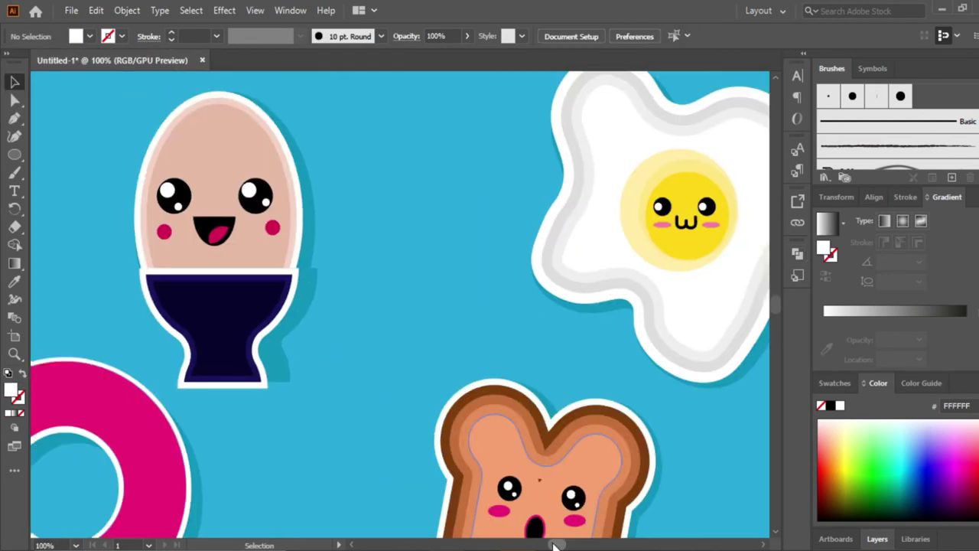
{"action": "left_click", "coordinate": [321, 398]}
{"action": "left_click", "coordinate": [127, 10]}
{"action": "left_click", "coordinate": [379, 417]}
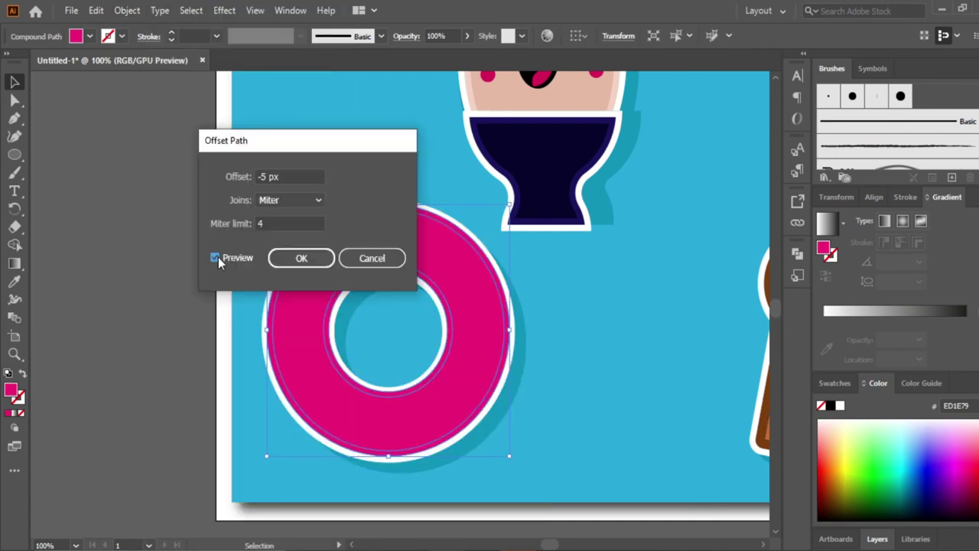
{"action": "key", "text": "Return"}
Colour the inner band a lighter pink in the Color Picker
{"action": "double_click", "coordinate": [10, 390]}
{"action": "key", "text": "Return"}
{"action": "left_click", "coordinate": [127, 10]}
{"action": "key", "text": "Escape"}
{"action": "double_click", "coordinate": [11, 390]}
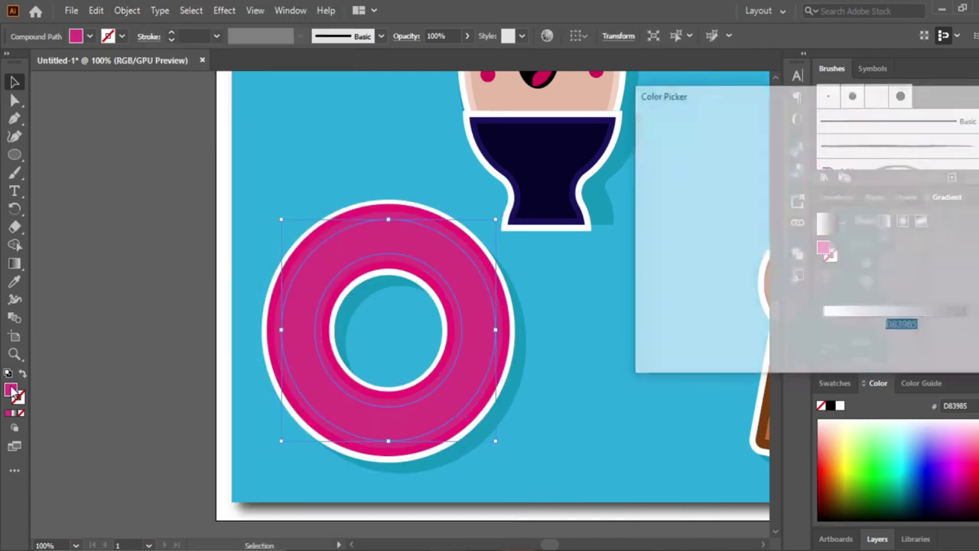
{"action": "key", "text": "Return"}
{"action": "left_click", "coordinate": [686, 410]}
Set up the Polygon tool with a white fill for sprinkles
{"action": "left_click_drag", "start_coordinate": [20, 157], "coordinate": [51, 190]}
{"action": "left_click", "coordinate": [82, 36]}
{"action": "left_click", "coordinate": [26, 61]}
Draw a white hexagon sprinkle and thin white drip bars on the donut's top
{"action": "left_click_drag", "start_coordinate": [329, 247], "coordinate": [348, 252]}
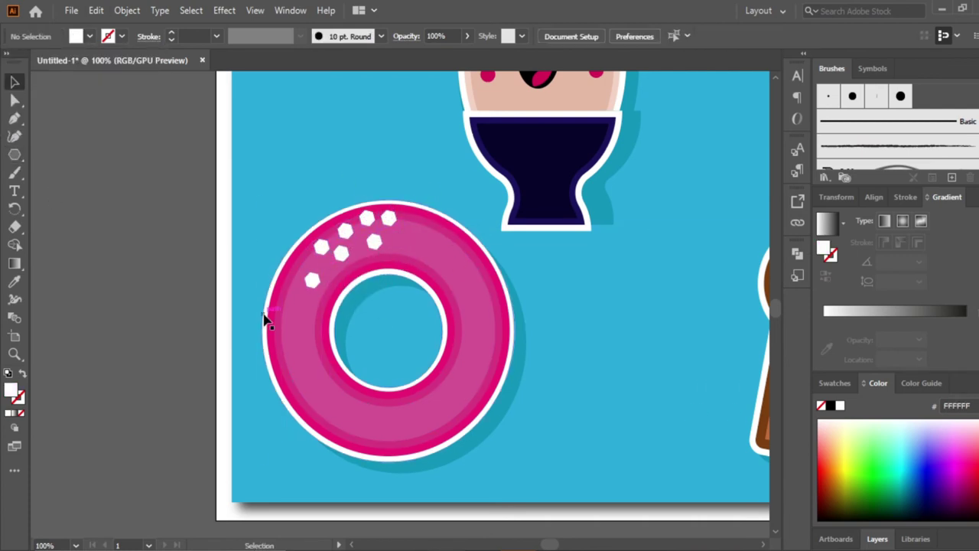
{"action": "key", "text": "m"}
{"action": "left_click_drag", "start_coordinate": [410, 202], "coordinate": [420, 257]}
{"action": "key", "text": "v"}
{"action": "left_click_drag", "start_coordinate": [514, 460], "coordinate": [517, 464]}
{"action": "left_click_drag", "start_coordinate": [420, 240], "coordinate": [432, 240]}
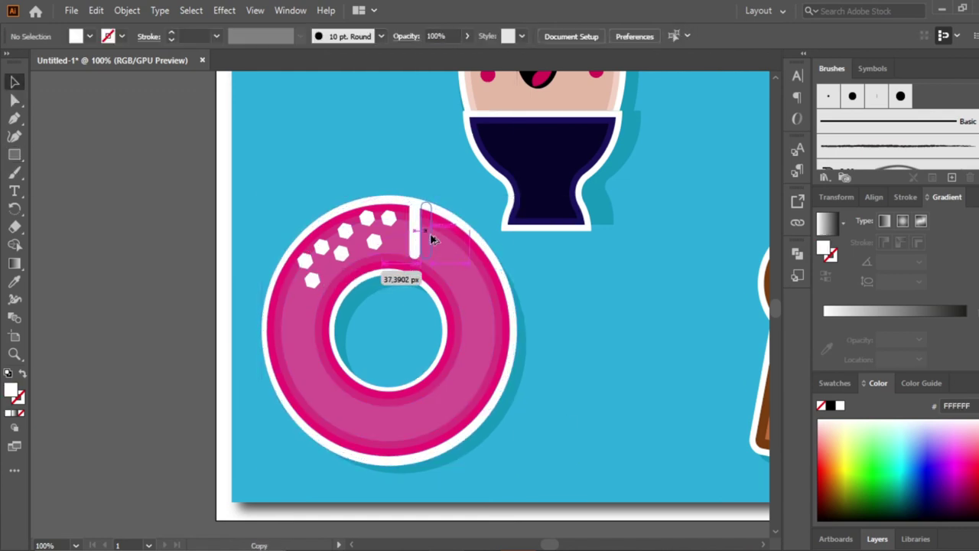
{"action": "left_click_drag", "start_coordinate": [472, 215], "coordinate": [426, 218]}
Recolour the sprinkles red and dark brown using swatches and the Eyedropper
{"action": "left_click", "coordinate": [305, 260]}
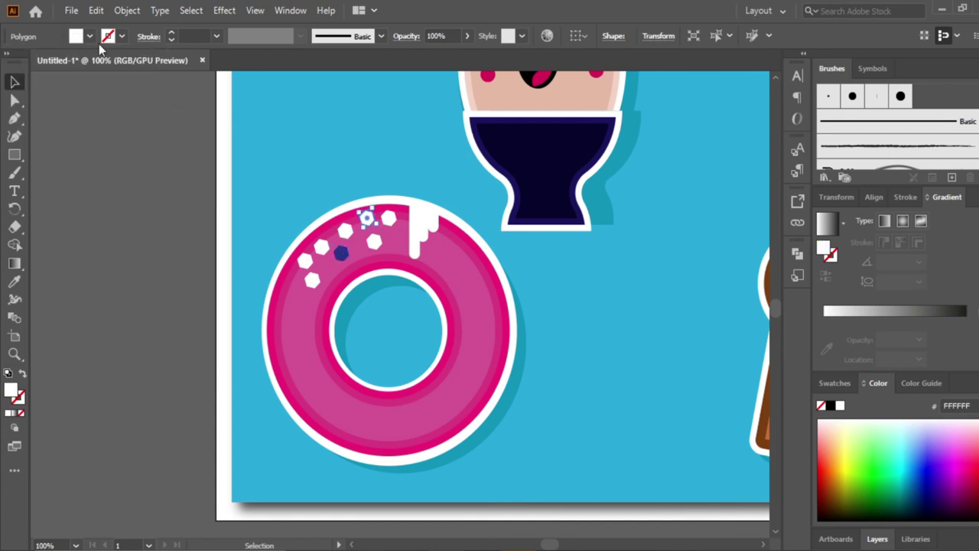
{"action": "left_click", "coordinate": [312, 280]}
{"action": "left_click", "coordinate": [345, 229]}
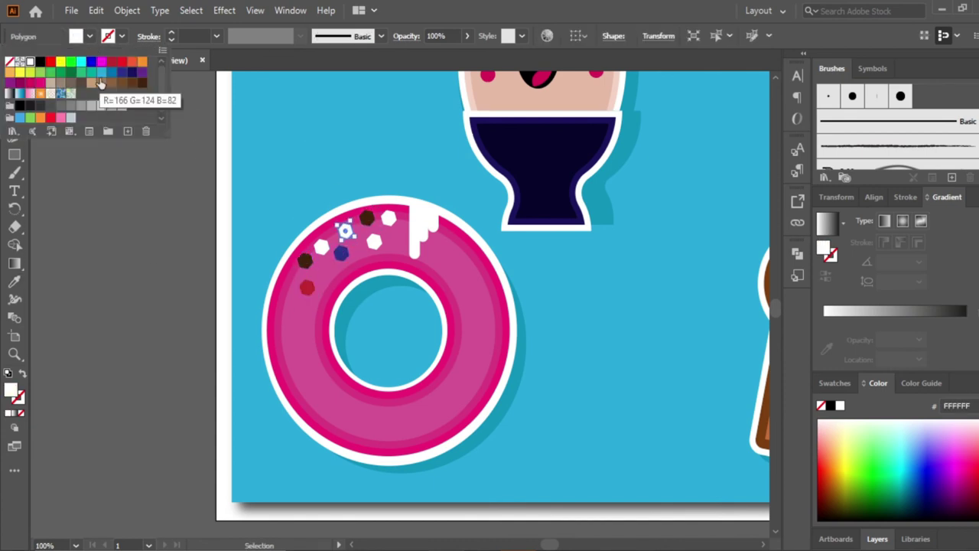
{"action": "left_click", "coordinate": [321, 246]}
{"action": "key", "text": "i"}
{"action": "left_click", "coordinate": [367, 219]}
{"action": "left_click", "coordinate": [374, 242], "text": "ctrl"}
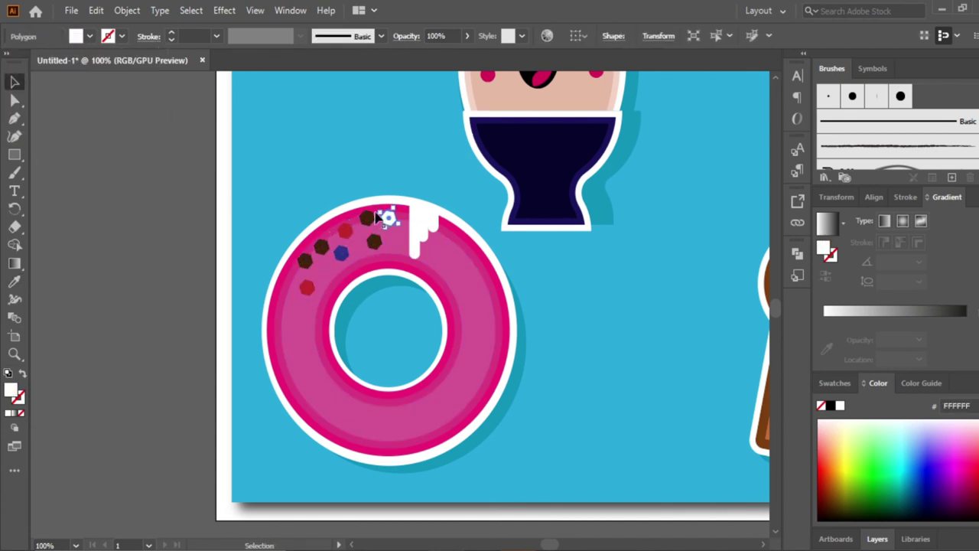
{"action": "right_click", "coordinate": [308, 283]}
{"action": "left_click", "coordinate": [576, 289]}
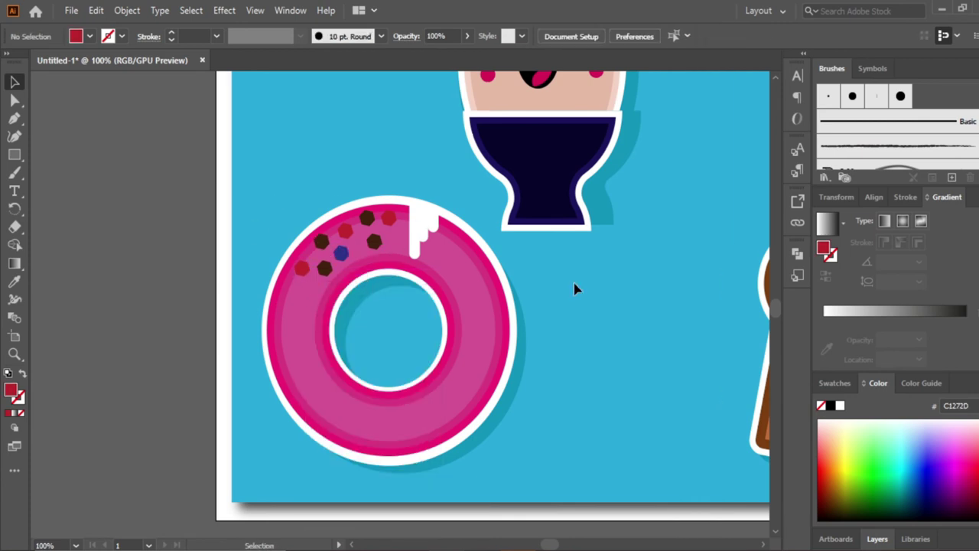
Draw a curved glossy highlight on the donut with a thinner stroke
{"action": "left_click_drag", "start_coordinate": [14, 156], "coordinate": [61, 184]}
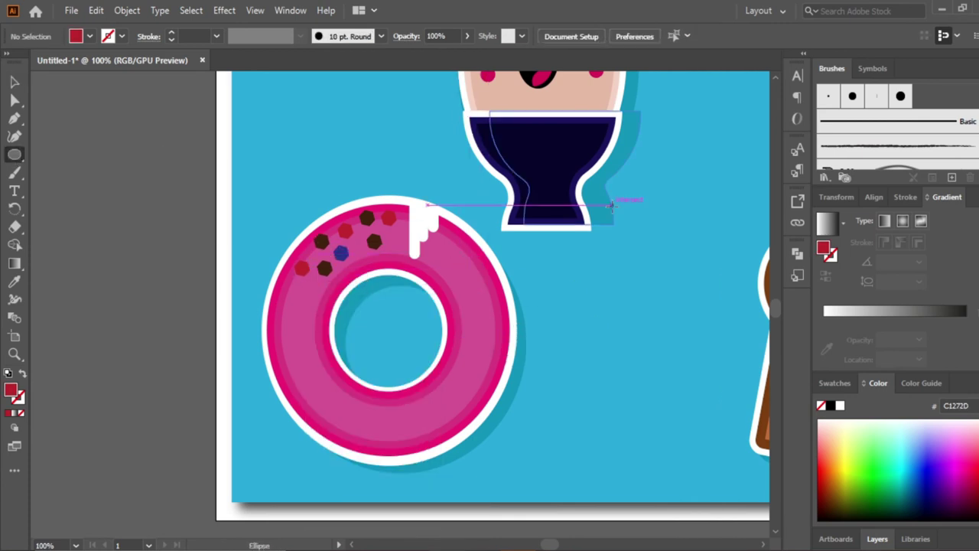
{"action": "left_click", "coordinate": [14, 137]}
{"action": "left_click", "coordinate": [448, 251]}
{"action": "left_click", "coordinate": [479, 311]}
{"action": "left_click", "coordinate": [90, 36]}
{"action": "left_click", "coordinate": [217, 36]}
{"action": "left_click", "coordinate": [229, 86]}
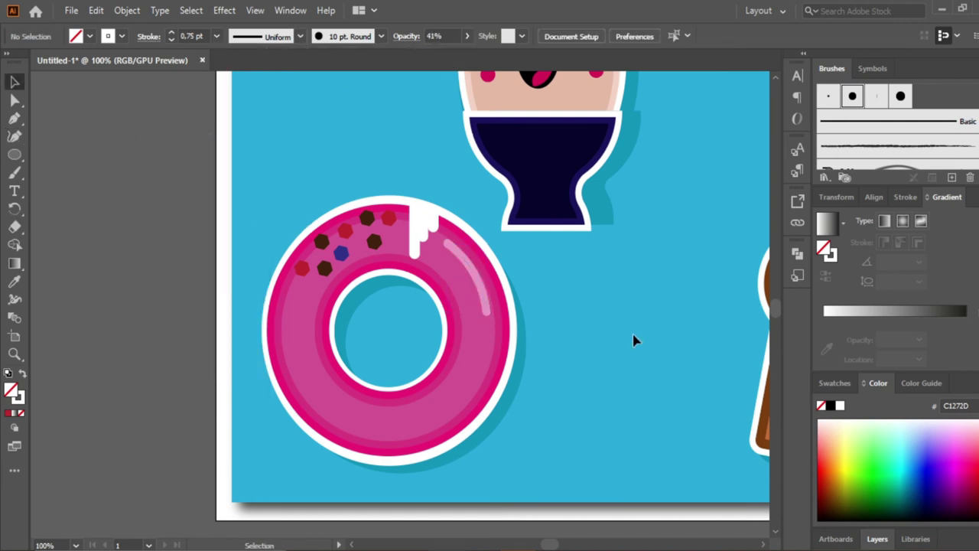
{"action": "left_click", "coordinate": [89, 36]}
Add two small black ellipse eyes on the donut's lower part
{"action": "left_click_drag", "start_coordinate": [364, 411], "coordinate": [401, 408]}
{"action": "left_click", "coordinate": [16, 61]}
{"action": "key", "text": "v"}
{"action": "left_click", "coordinate": [546, 431]}
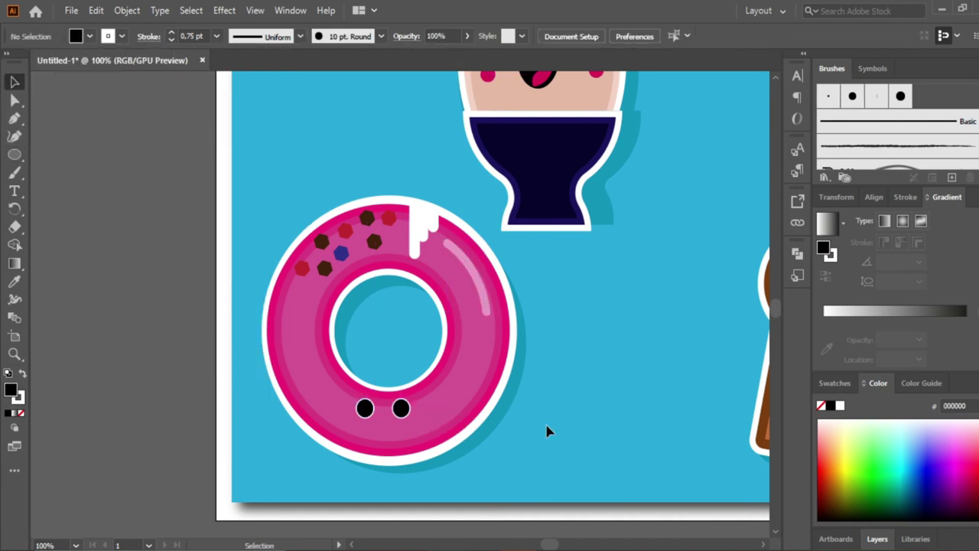
{"action": "left_click", "coordinate": [14, 136]}
{"action": "left_click", "coordinate": [360, 419]}
Bring the donut's eyes to front and copy the toast's white eye highlights onto them
{"action": "scroll", "coordinate": [513, 493], "scroll_direction": "right", "scroll_amount": 5}
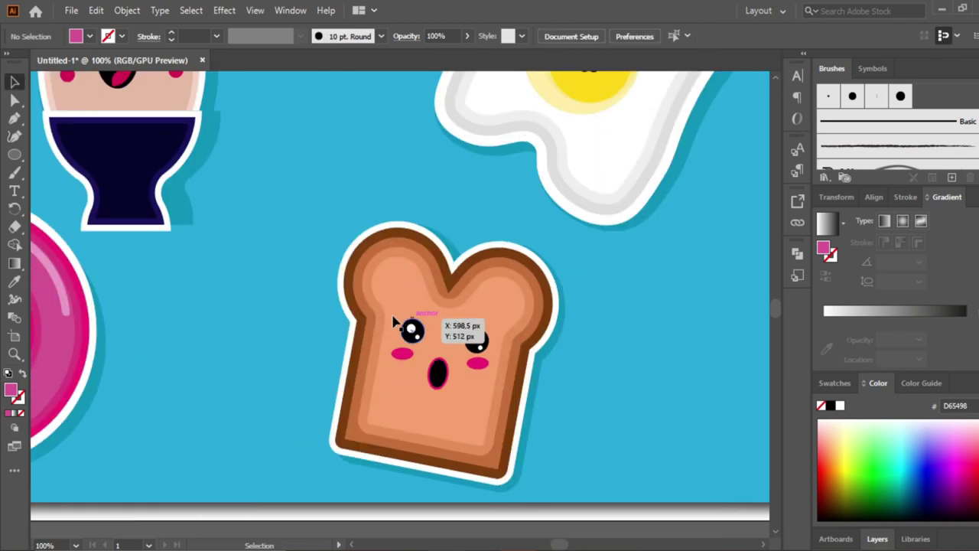
{"action": "left_click", "coordinate": [656, 299]}
{"action": "left_click", "coordinate": [671, 331]}
{"action": "right_click", "coordinate": [208, 405]}
{"action": "left_click", "coordinate": [421, 323]}
{"action": "left_click_drag", "start_coordinate": [214, 412], "coordinate": [214, 411]}
{"action": "left_click", "coordinate": [389, 415]}
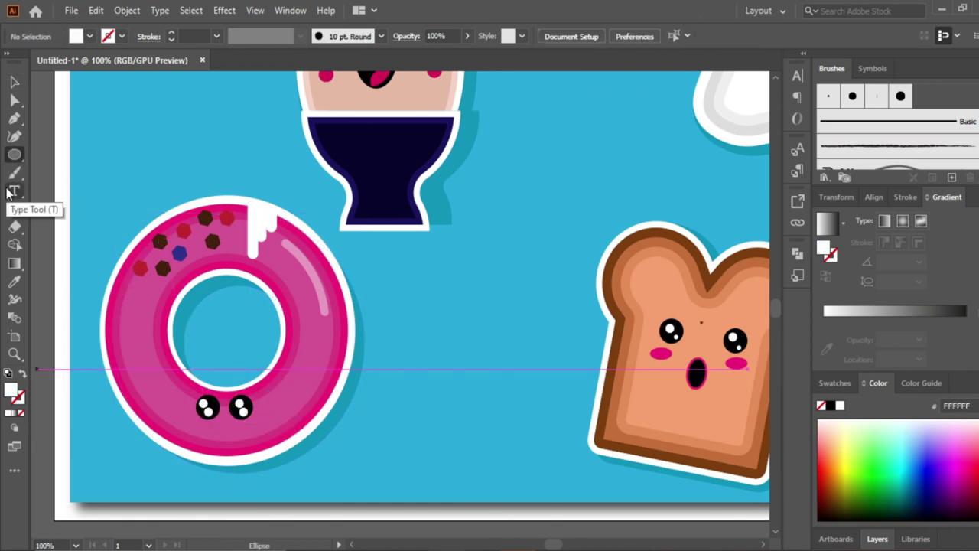
Draw a small smiling mouth on the donut and fill it dark
{"action": "key", "text": "shift+grave"}
{"action": "left_click", "coordinate": [230, 436]}
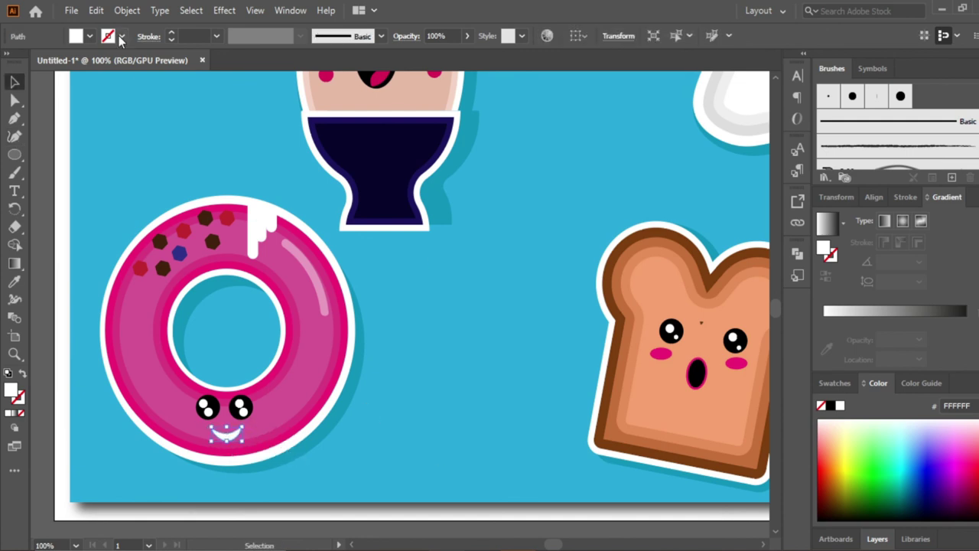
{"action": "left_click", "coordinate": [121, 36]}
{"action": "left_click", "coordinate": [107, 119]}
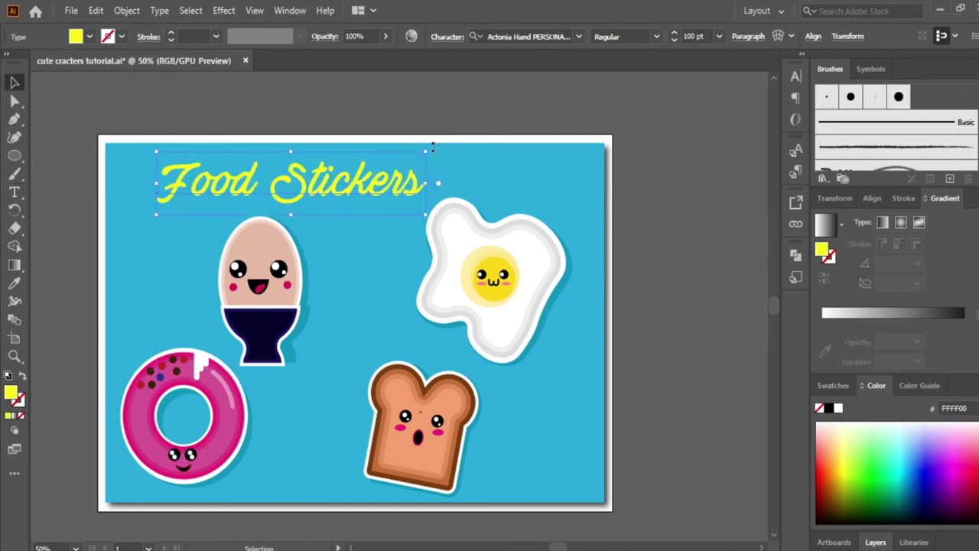
Expand the title text and give it a white Offset Path outline
{"action": "left_click", "coordinate": [126, 10]}
{"action": "left_click", "coordinate": [153, 201]}
{"action": "left_click", "coordinate": [455, 370]}
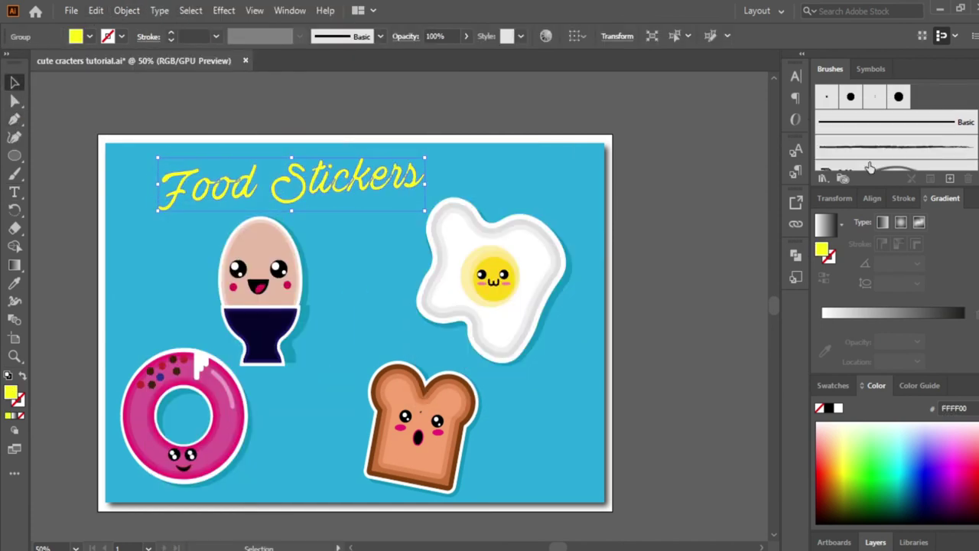
{"action": "left_click", "coordinate": [126, 10]}
{"action": "left_click", "coordinate": [284, 258]}
Apply a Drop Shadow effect to the title with a chosen shadow colour
{"action": "left_click", "coordinate": [224, 9]}
{"action": "left_click", "coordinate": [253, 41]}
{"action": "left_click", "coordinate": [701, 276]}
{"action": "left_click", "coordinate": [967, 153]}
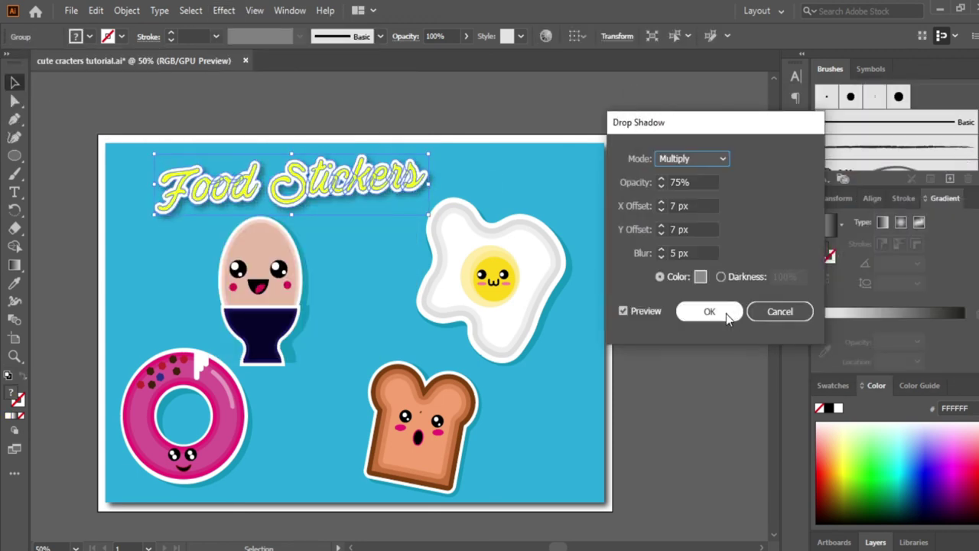
{"action": "left_click", "coordinate": [709, 312]}
Nudge the title into place and recolour the letter F with the Eyedropper
{"action": "left_click_drag", "start_coordinate": [336, 203], "coordinate": [320, 197]}
{"action": "right_click", "coordinate": [165, 191]}
{"action": "left_click", "coordinate": [207, 311]}
{"action": "left_click_drag", "start_coordinate": [174, 175], "coordinate": [175, 179]}
{"action": "left_click", "coordinate": [276, 180]}
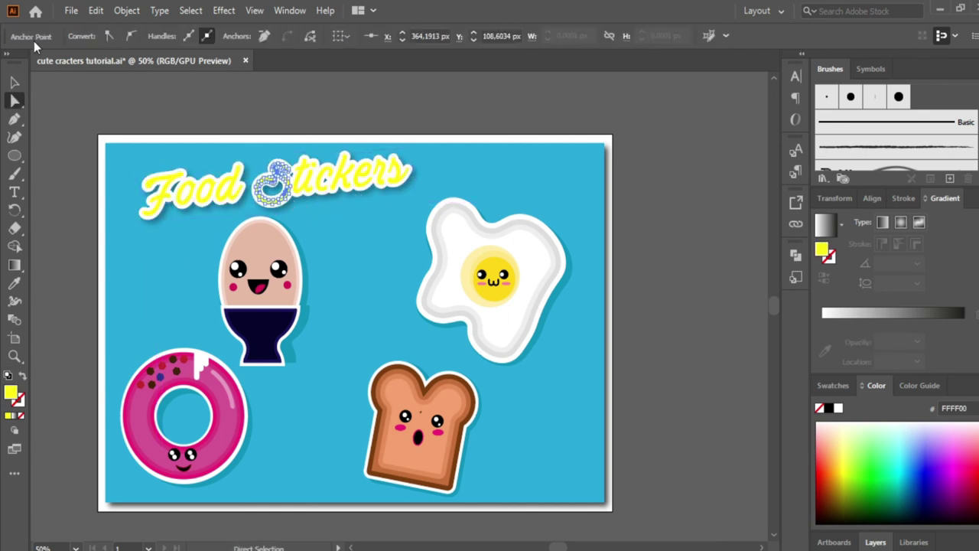
{"action": "left_click", "coordinate": [14, 283]}
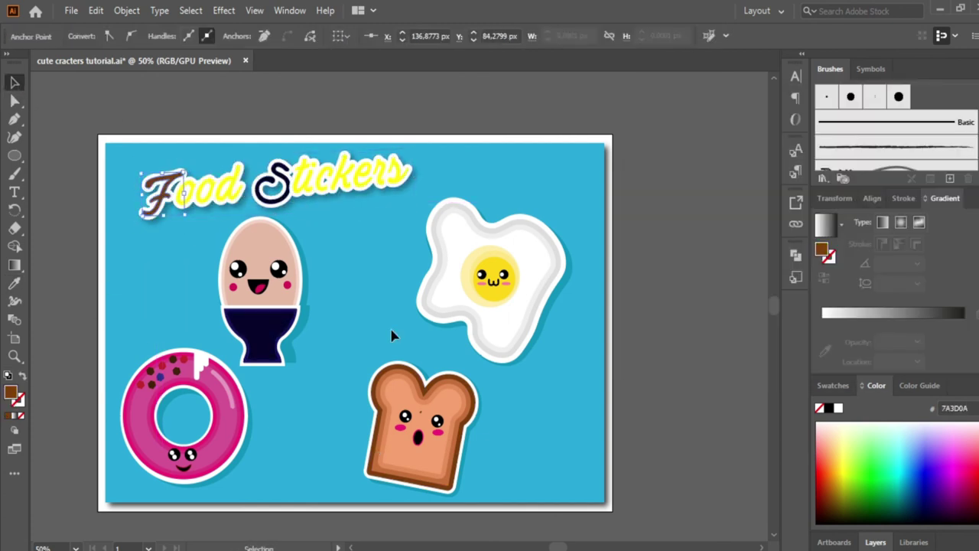